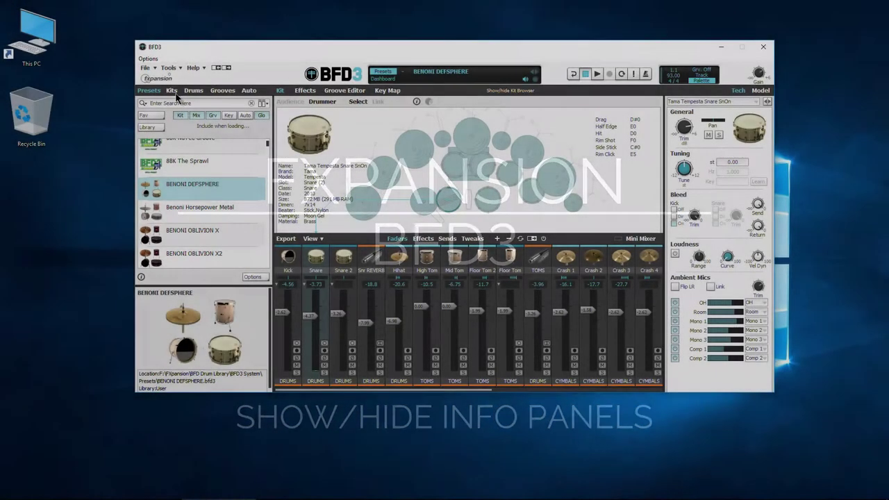
Switch to the Kits list and back to Presets to preview Benoni Horsepower Metal's picture and location.
{"action": "left_click", "coordinate": [173, 91]}
{"action": "left_click", "coordinate": [150, 91]}
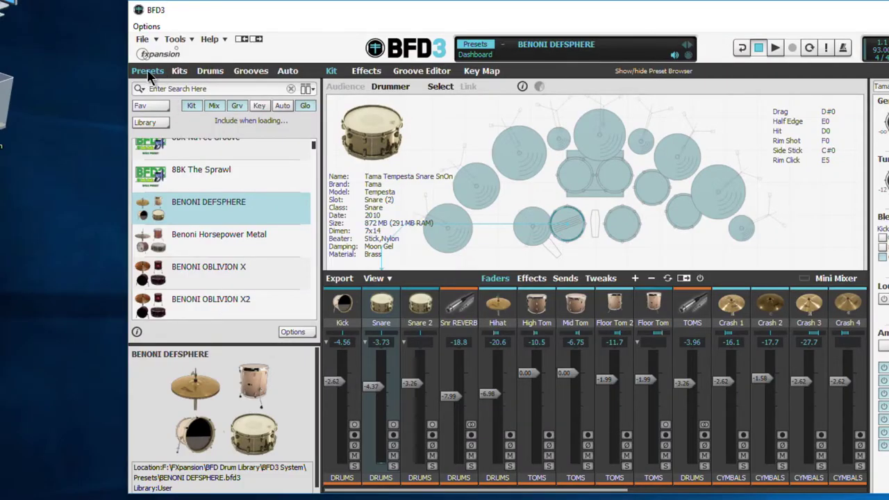
Select BENONI OBLIVION X2, then hide and restore the preset info panel.
{"action": "left_click", "coordinate": [197, 231]}
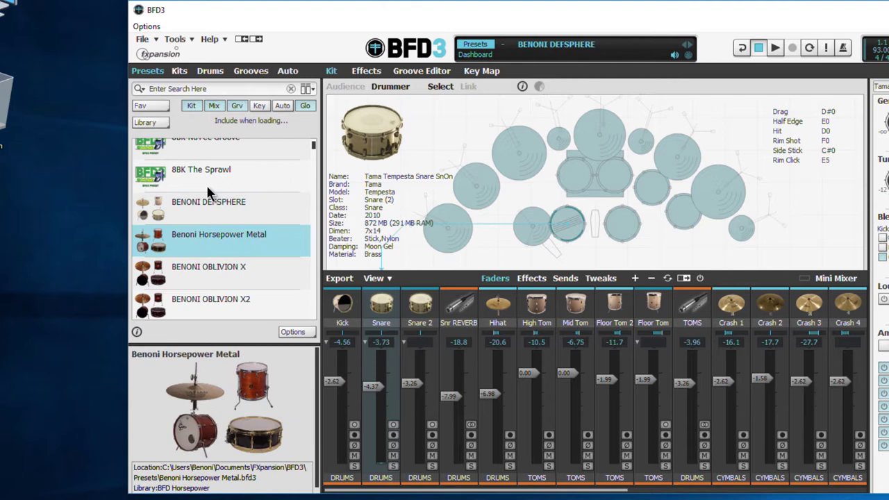
{"action": "scroll", "coordinate": [189, 252], "scroll_direction": "down", "scroll_amount": 1}
{"action": "left_click", "coordinate": [203, 247]}
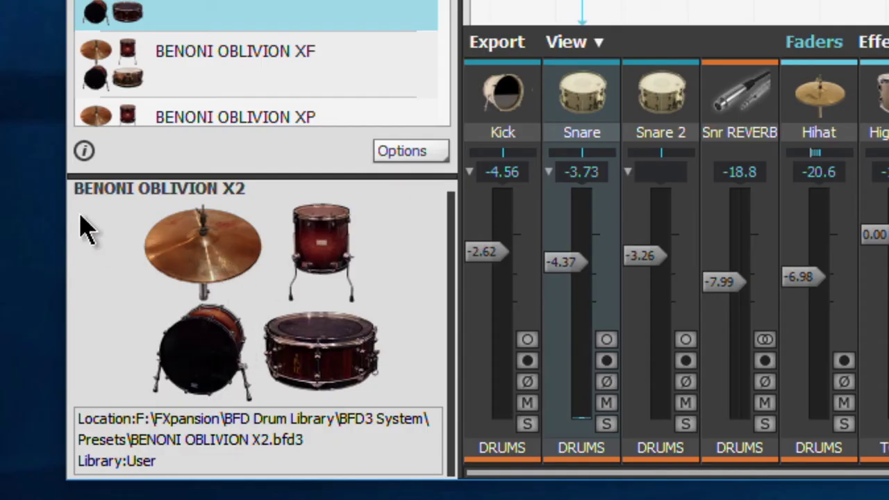
{"action": "left_click", "coordinate": [84, 152]}
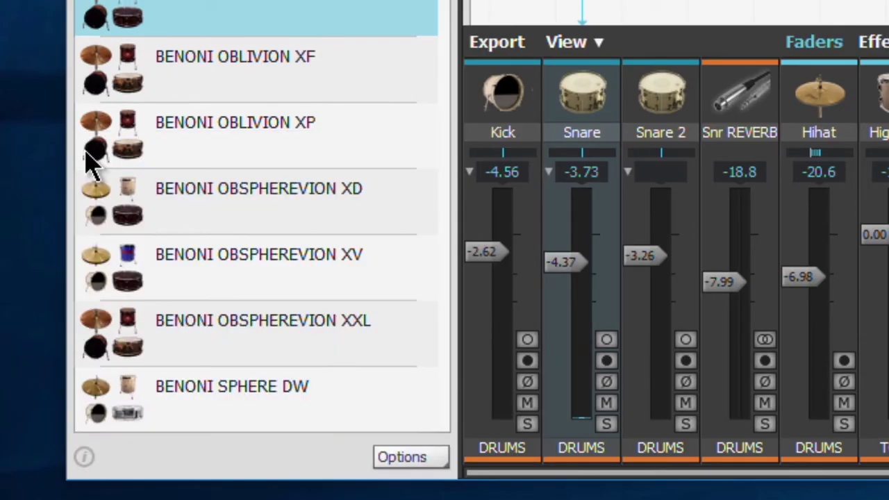
{"action": "left_click", "coordinate": [85, 461]}
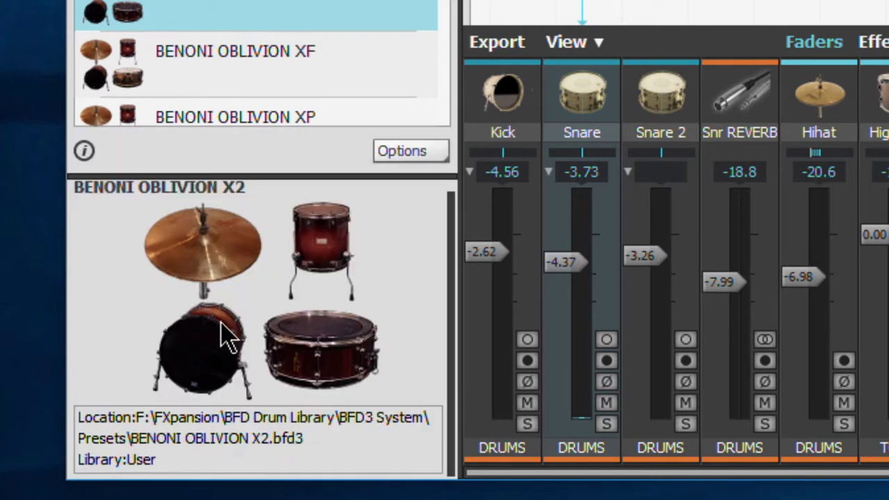
Scroll down to BENONI SPHERE VIBE and toggle the preset info panel off and back on.
{"action": "scroll", "coordinate": [213, 73], "scroll_direction": "down", "scroll_amount": 3}
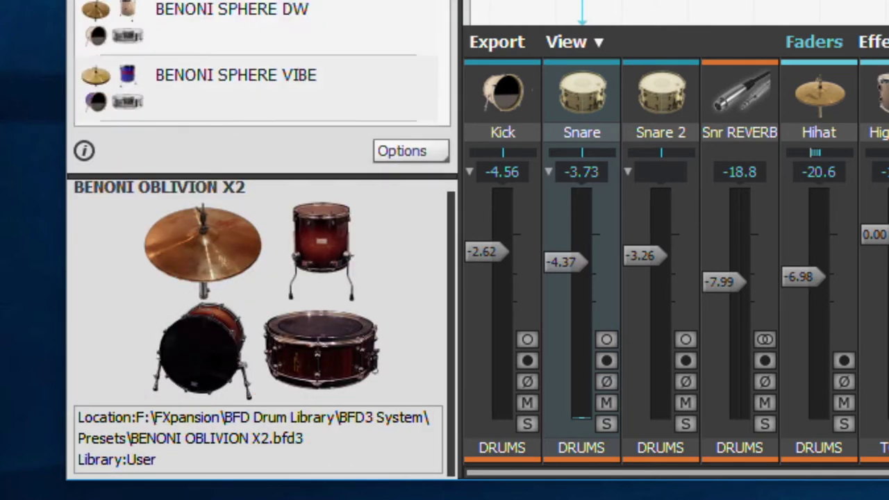
{"action": "scroll", "coordinate": [229, 76], "scroll_direction": "down", "scroll_amount": 2}
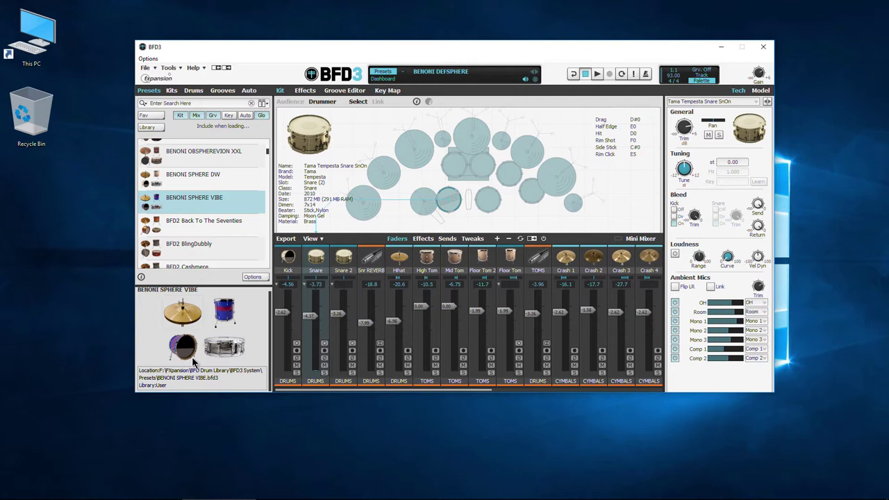
{"action": "left_click", "coordinate": [141, 277]}
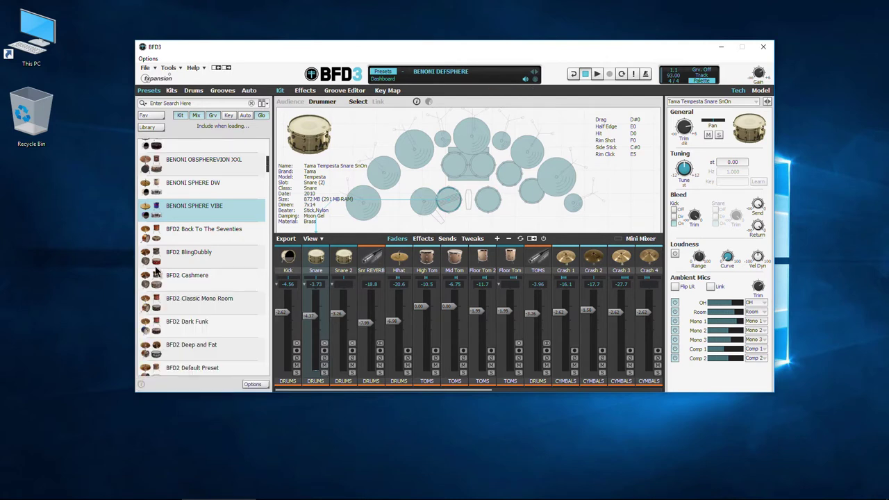
{"action": "left_click", "coordinate": [141, 386]}
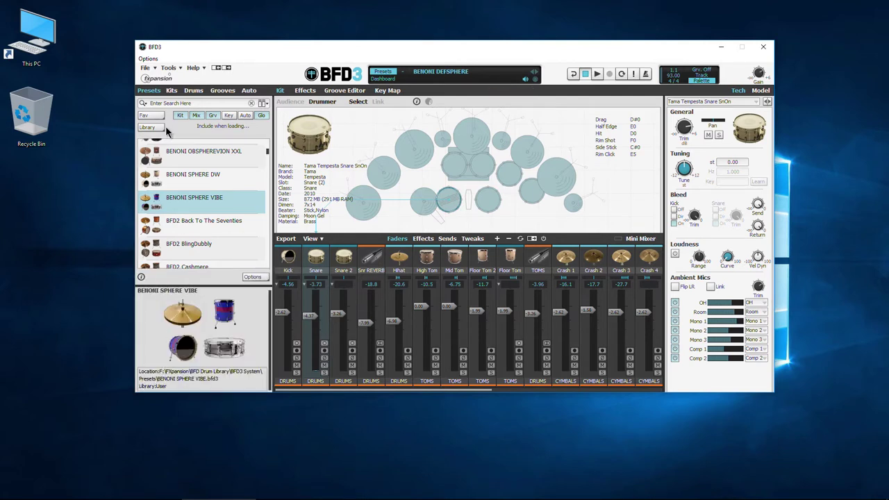
In the Kits list, hide the kit info, select HP Processed 2 Brushes, then show info again.
{"action": "left_click", "coordinate": [171, 91]}
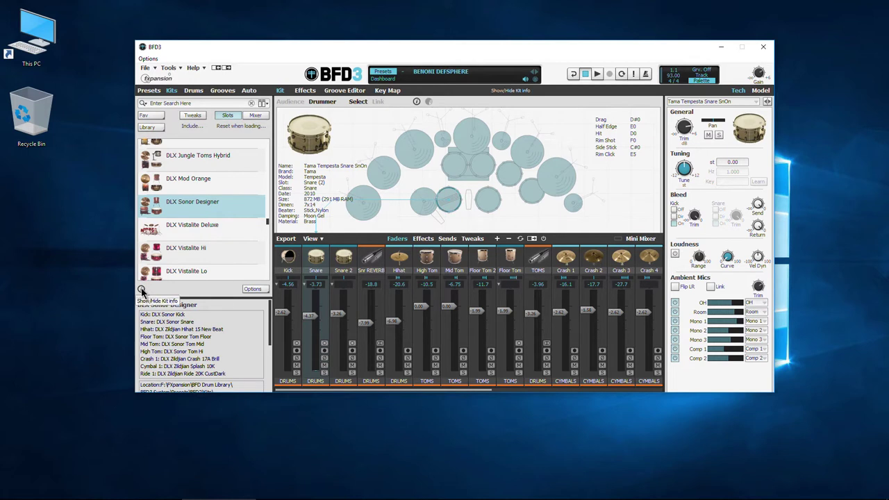
{"action": "left_click", "coordinate": [141, 289]}
{"action": "scroll", "coordinate": [183, 277], "scroll_direction": "down", "scroll_amount": 6}
{"action": "left_click", "coordinate": [183, 274]}
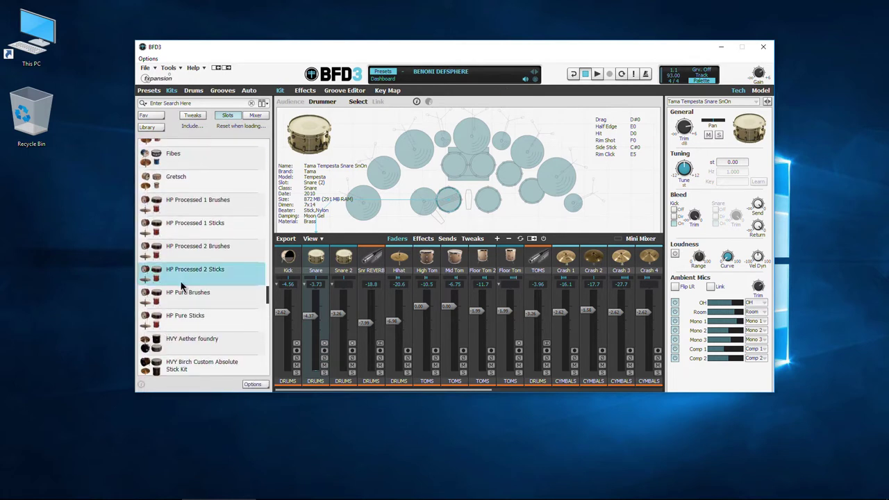
{"action": "left_click", "coordinate": [181, 260]}
{"action": "left_click", "coordinate": [142, 385]}
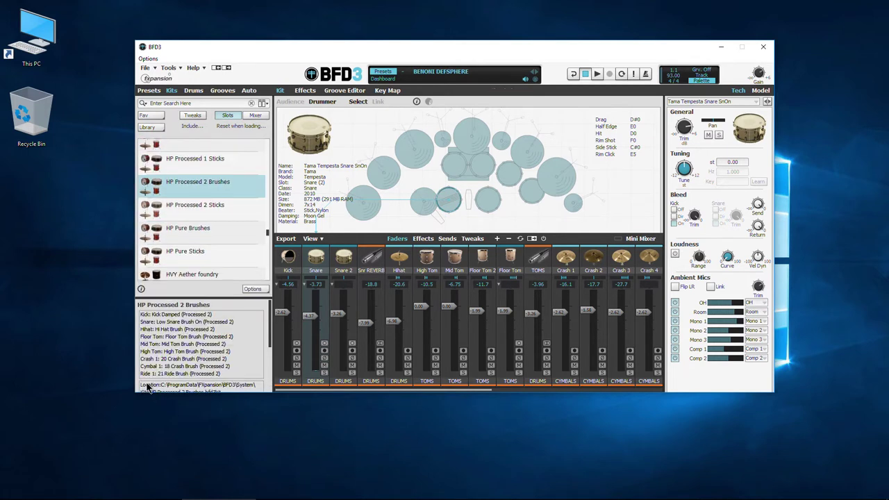
Select the HVY Aether foundry kit and toggle its kit info panel off and on.
{"action": "scroll", "coordinate": [179, 338], "scroll_direction": "down", "scroll_amount": 1}
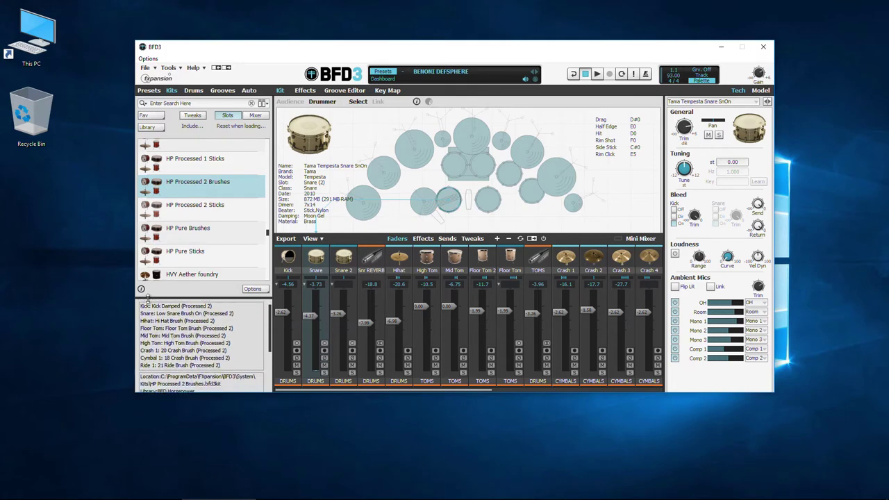
{"action": "scroll", "coordinate": [167, 335], "scroll_direction": "down", "scroll_amount": 2}
{"action": "scroll", "coordinate": [193, 354], "scroll_direction": "down", "scroll_amount": 3}
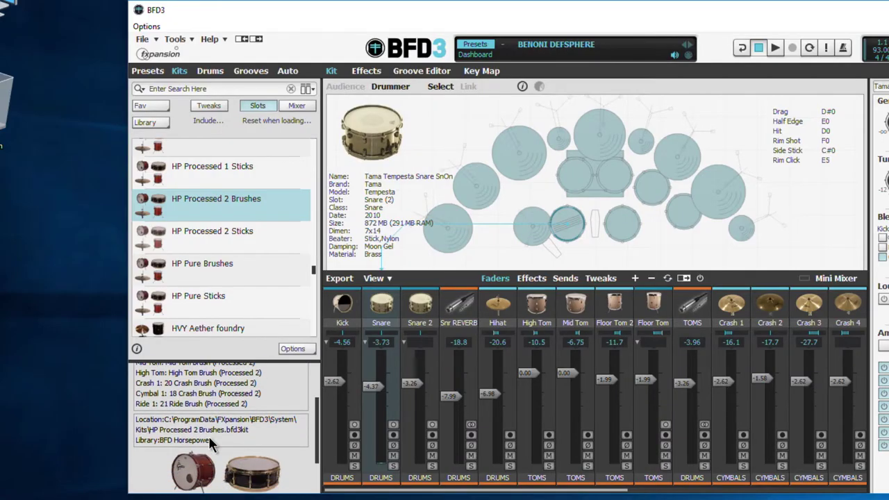
{"action": "scroll", "coordinate": [209, 438], "scroll_direction": "down", "scroll_amount": 1}
{"action": "scroll", "coordinate": [186, 278], "scroll_direction": "down", "scroll_amount": 2}
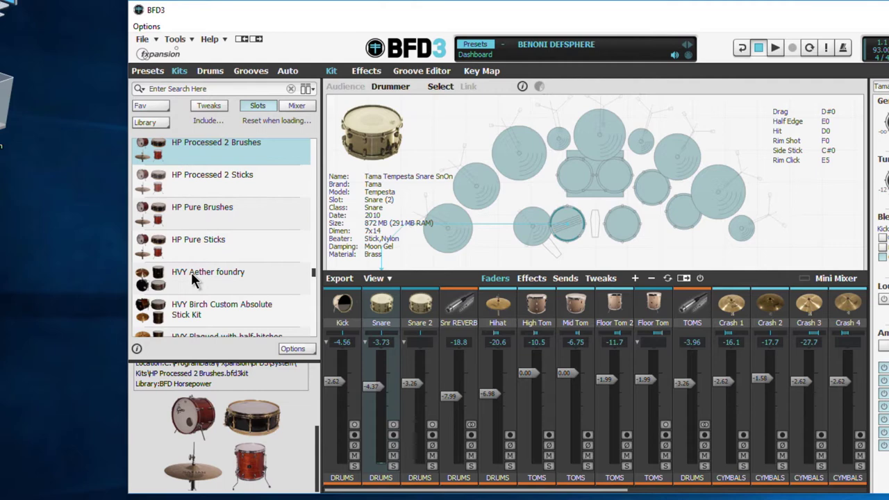
{"action": "left_click", "coordinate": [191, 273]}
{"action": "scroll", "coordinate": [209, 427], "scroll_direction": "up", "scroll_amount": 4}
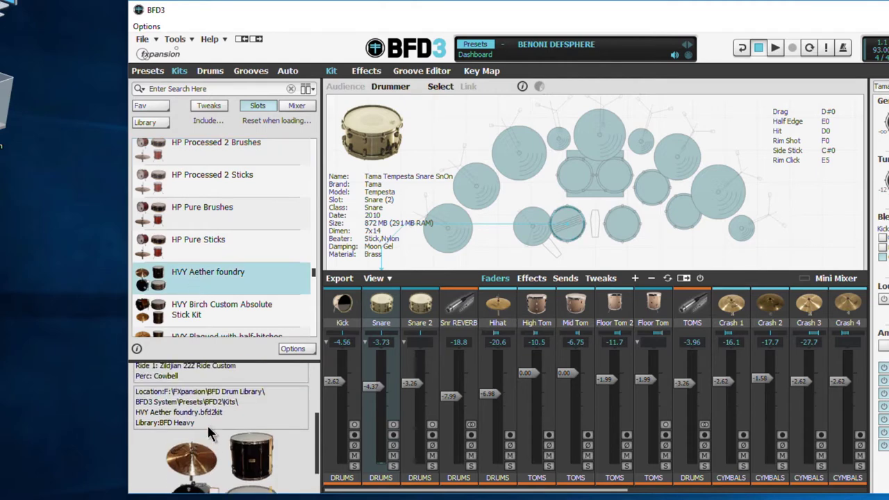
{"action": "left_click", "coordinate": [137, 348]}
{"action": "left_click", "coordinate": [136, 483]}
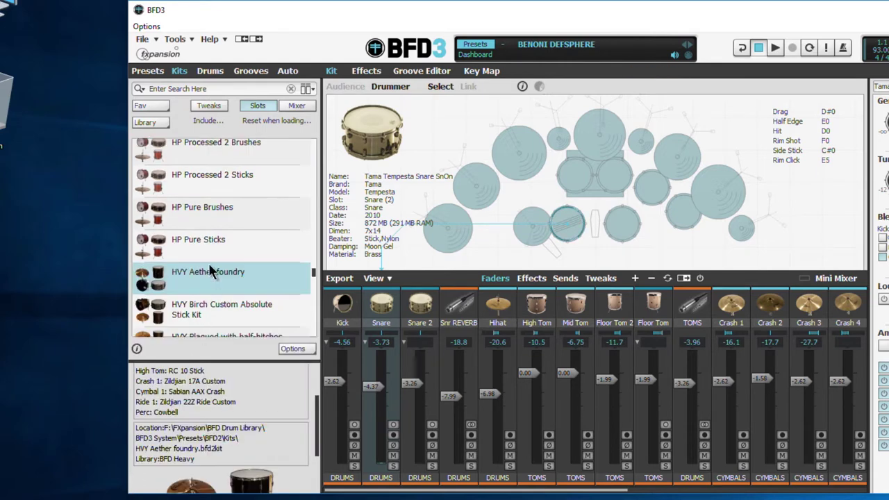
In the Drums list, hide and reshow the drum info panel twice.
{"action": "left_click", "coordinate": [208, 72]}
{"action": "scroll", "coordinate": [205, 413], "scroll_direction": "down", "scroll_amount": 2}
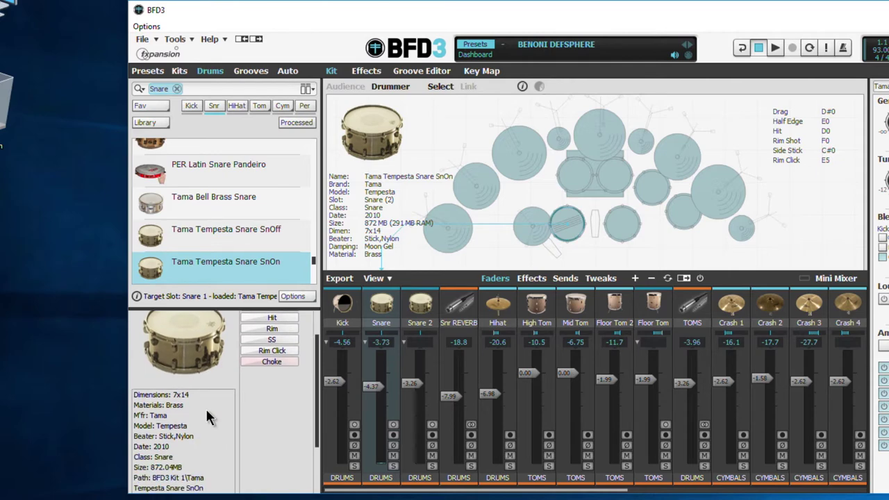
{"action": "left_click", "coordinate": [137, 295]}
{"action": "left_click", "coordinate": [138, 484]}
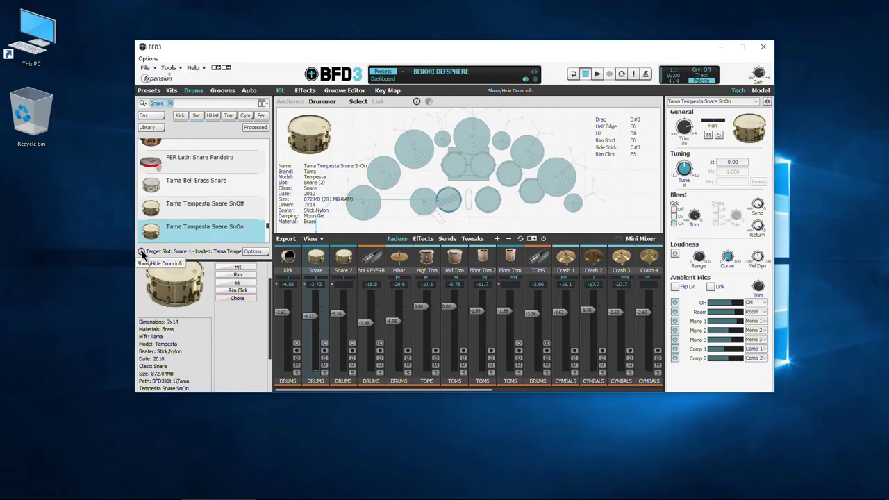
{"action": "left_click", "coordinate": [137, 295]}
{"action": "left_click", "coordinate": [142, 385]}
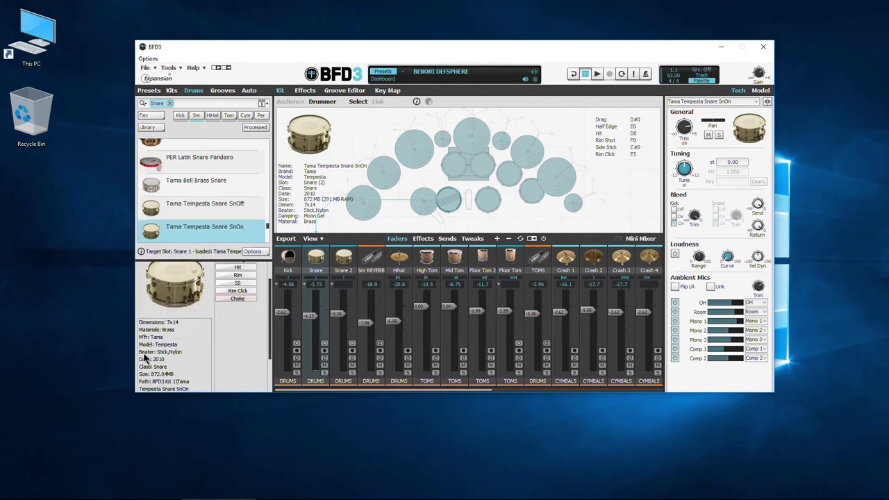
Select the YS2 Sig Snare Chamberlin Mallet Off snare and scroll through its details.
{"action": "scroll", "coordinate": [180, 180], "scroll_direction": "down", "scroll_amount": 4}
{"action": "left_click", "coordinate": [191, 186]}
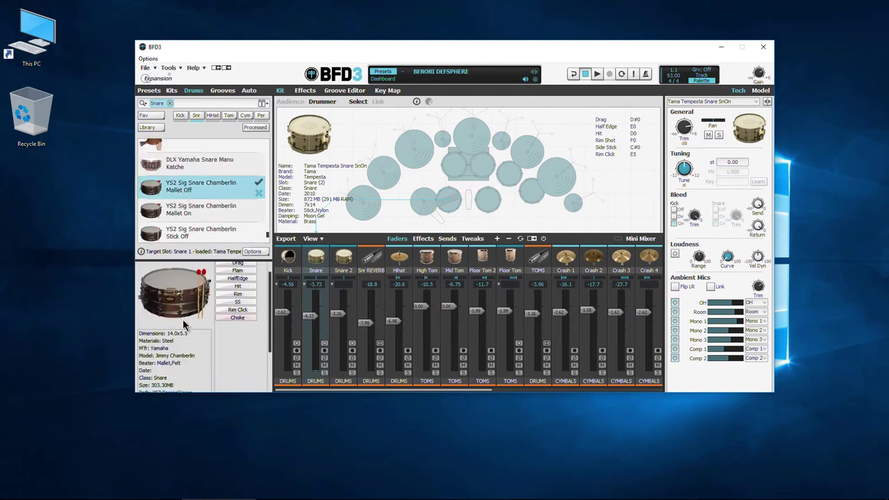
{"action": "scroll", "coordinate": [182, 331], "scroll_direction": "down", "scroll_amount": 1}
{"action": "scroll", "coordinate": [177, 342], "scroll_direction": "down", "scroll_amount": 1}
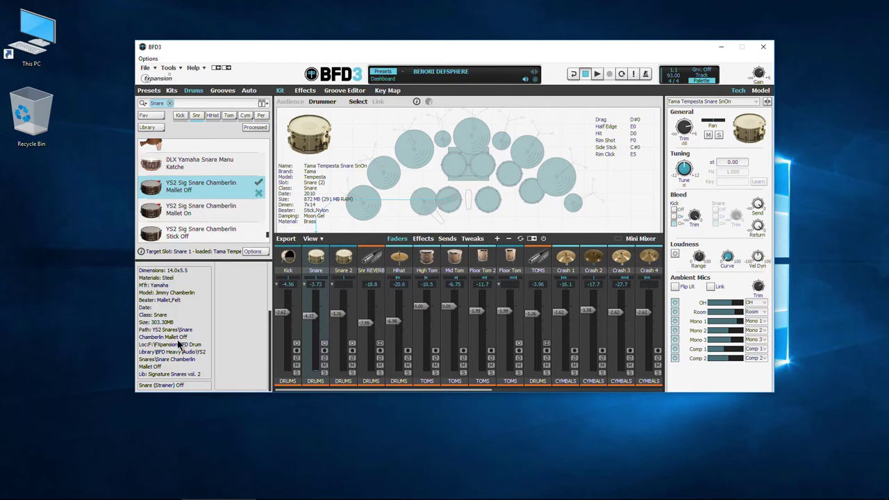
{"action": "scroll", "coordinate": [177, 340], "scroll_direction": "up", "scroll_amount": 3}
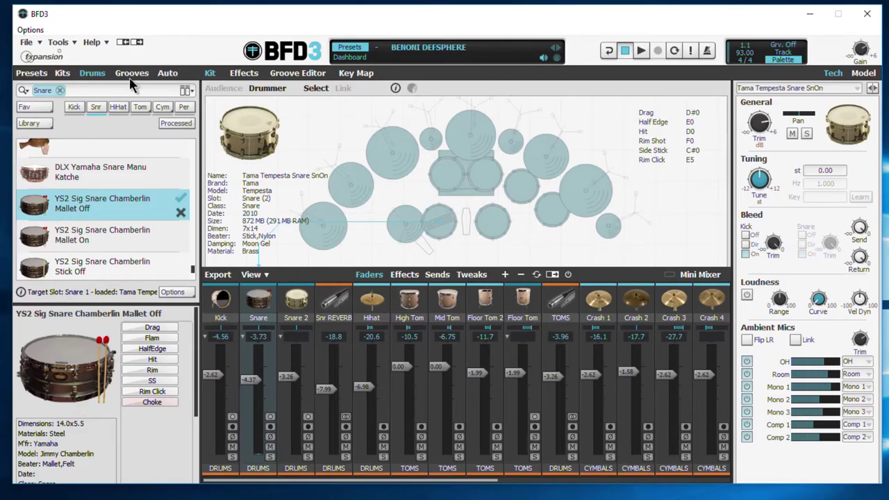
In Grooves, hide the info panel, pick set-country3_180 and groove country3_180bpm_05, then restore the info.
{"action": "left_click", "coordinate": [222, 91]}
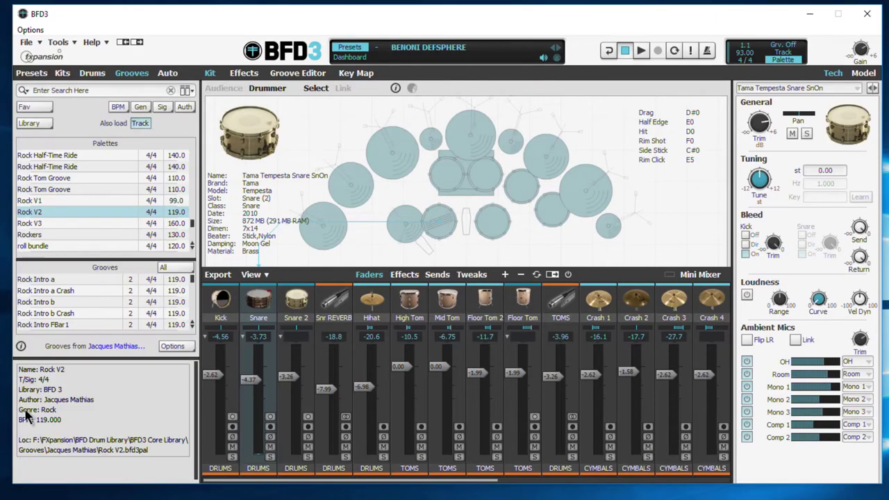
{"action": "left_click", "coordinate": [21, 347]}
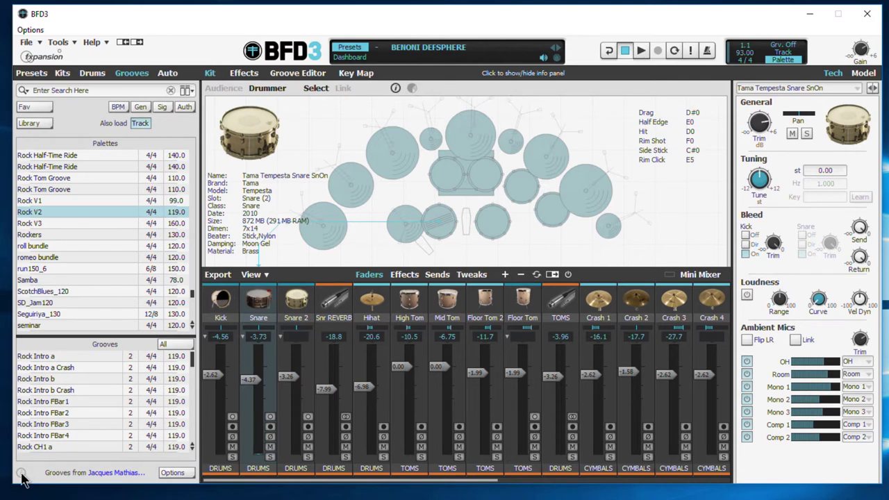
{"action": "scroll", "coordinate": [52, 250], "scroll_direction": "down", "scroll_amount": 4}
{"action": "left_click", "coordinate": [50, 235]}
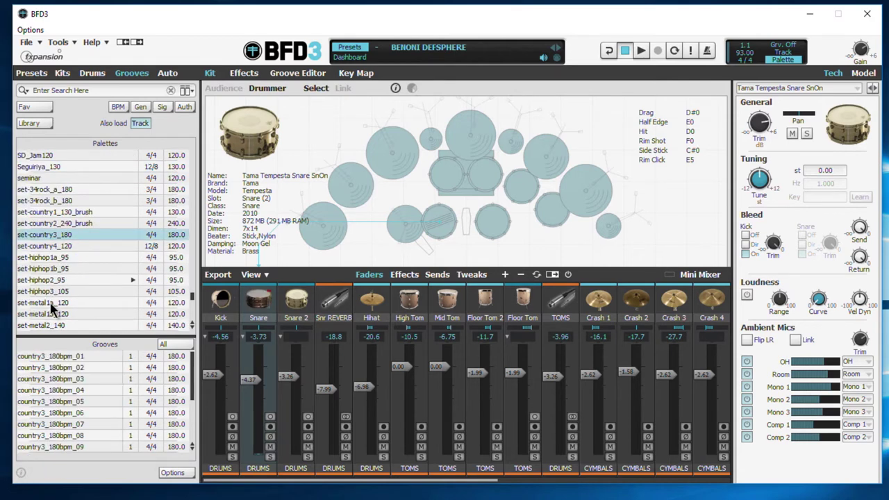
{"action": "left_click", "coordinate": [55, 402]}
{"action": "left_click", "coordinate": [21, 472]}
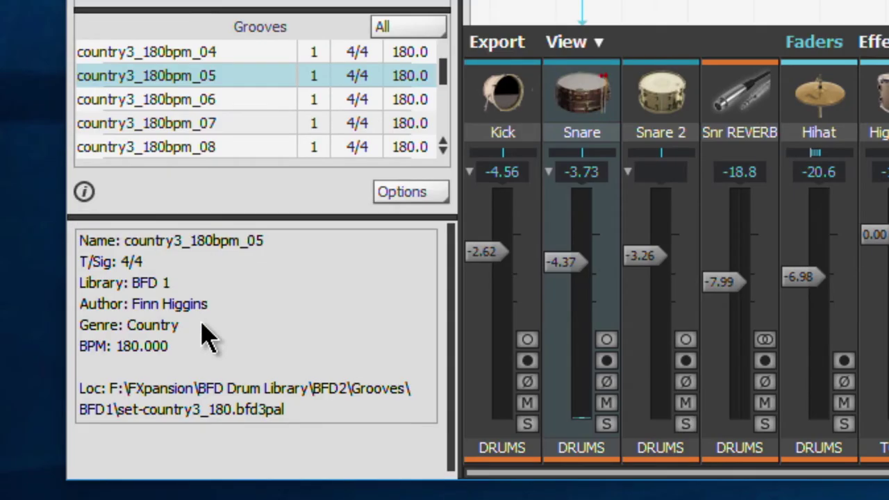
Select the Timberrr palette and another palette near the end of the list.
{"action": "scroll", "coordinate": [169, 129], "scroll_direction": "down", "scroll_amount": 3}
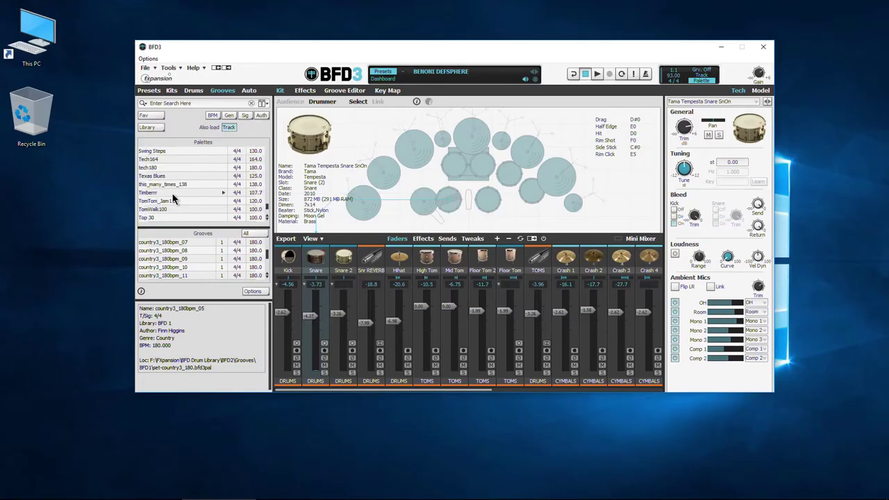
{"action": "left_click", "coordinate": [170, 192]}
{"action": "scroll", "coordinate": [170, 217], "scroll_direction": "down", "scroll_amount": 5}
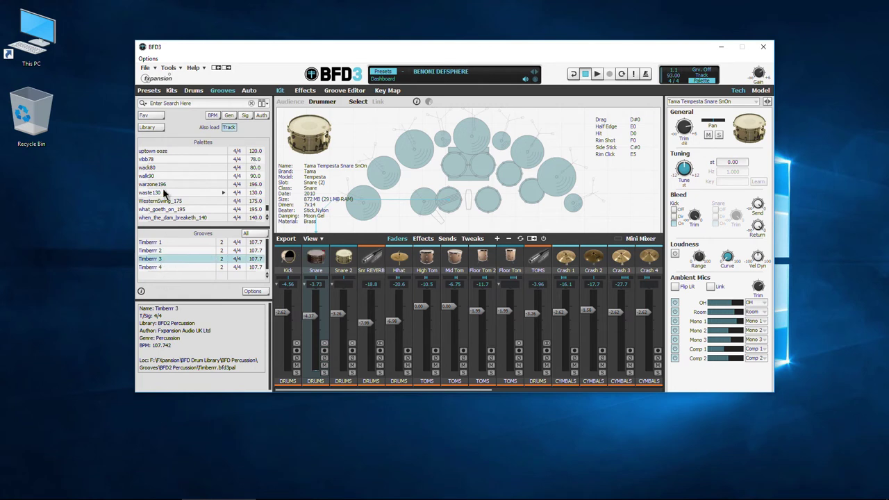
{"action": "scroll", "coordinate": [167, 199], "scroll_direction": "down", "scroll_amount": 3}
{"action": "left_click", "coordinate": [164, 193]}
On the Key Map page, toggle the MIDI log panel off, on, and off again.
{"action": "left_click", "coordinate": [245, 90]}
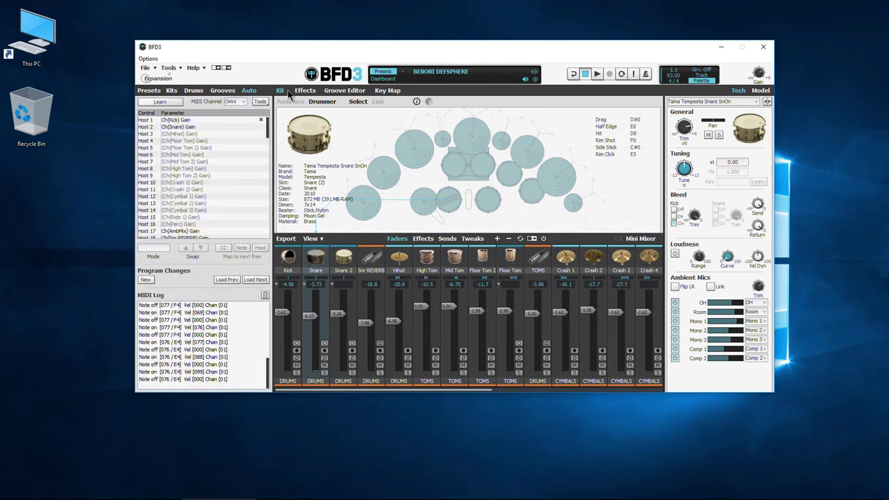
{"action": "left_click", "coordinate": [380, 92]}
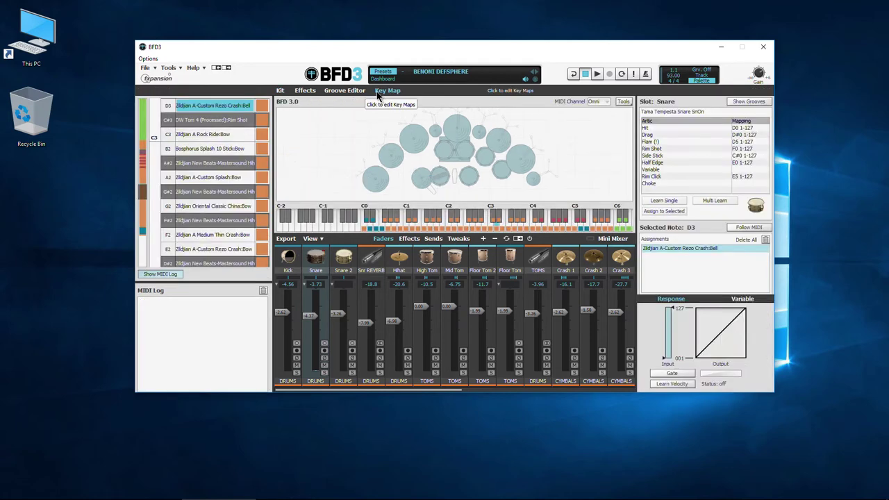
{"action": "left_click", "coordinate": [165, 276]}
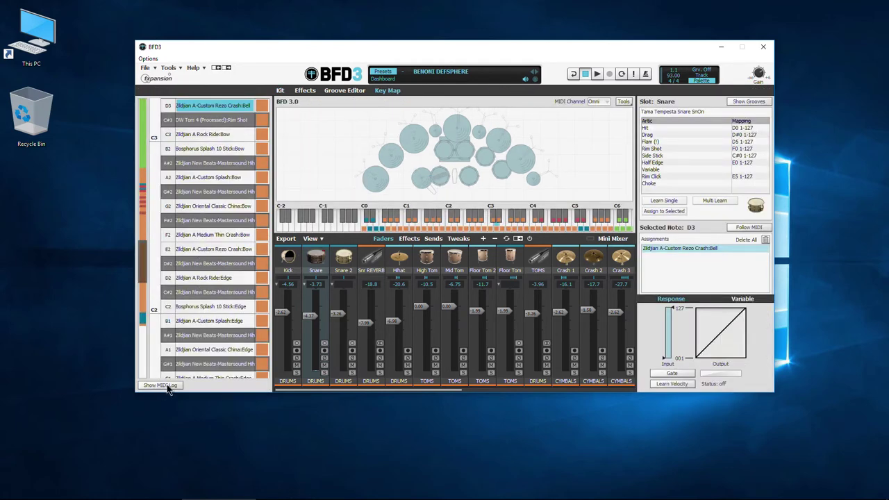
{"action": "left_click", "coordinate": [161, 385]}
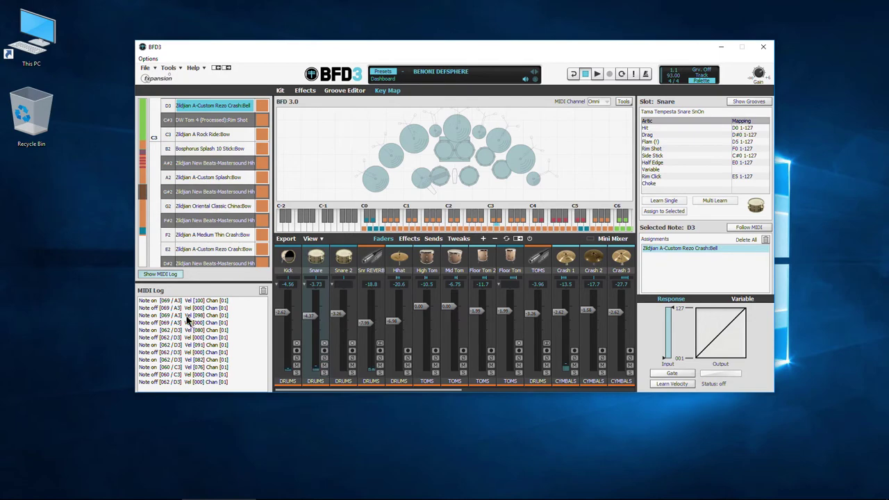
{"action": "left_click", "coordinate": [175, 275]}
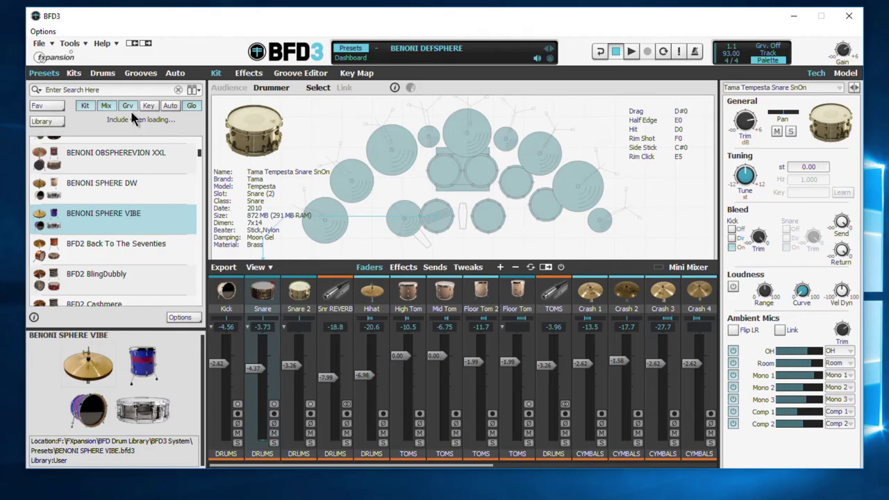
Toggle between the Presets and Kits browser panels.
{"action": "left_click", "coordinate": [44, 73]}
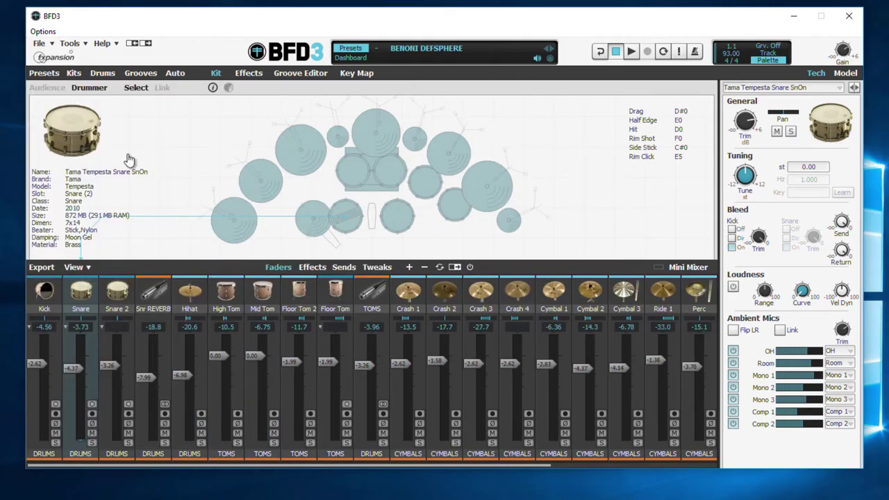
{"action": "left_click", "coordinate": [44, 76]}
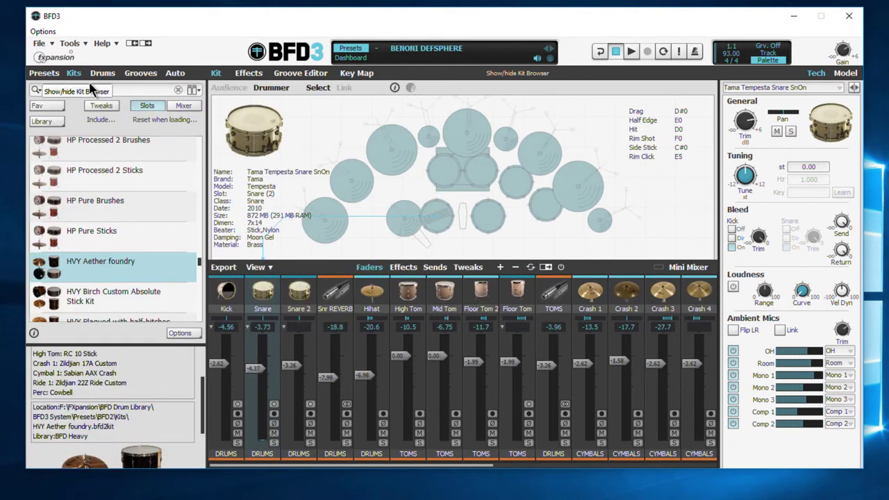
{"action": "left_click", "coordinate": [44, 73]}
{"action": "left_click", "coordinate": [73, 73]}
Open, hide and reopen the Drums browser, then hide and reopen the Presets browser.
{"action": "left_click", "coordinate": [102, 73]}
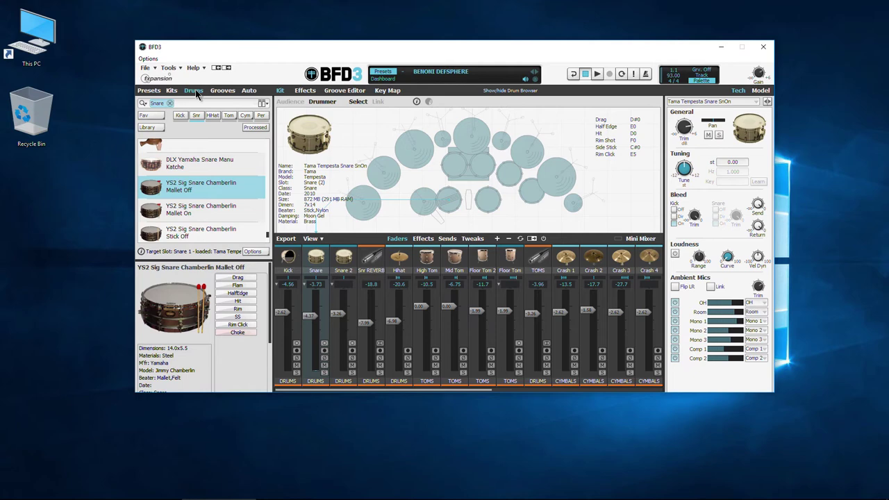
{"action": "left_click", "coordinate": [195, 91]}
{"action": "left_click", "coordinate": [189, 91]}
{"action": "left_click", "coordinate": [149, 90]}
{"action": "left_click", "coordinate": [150, 92]}
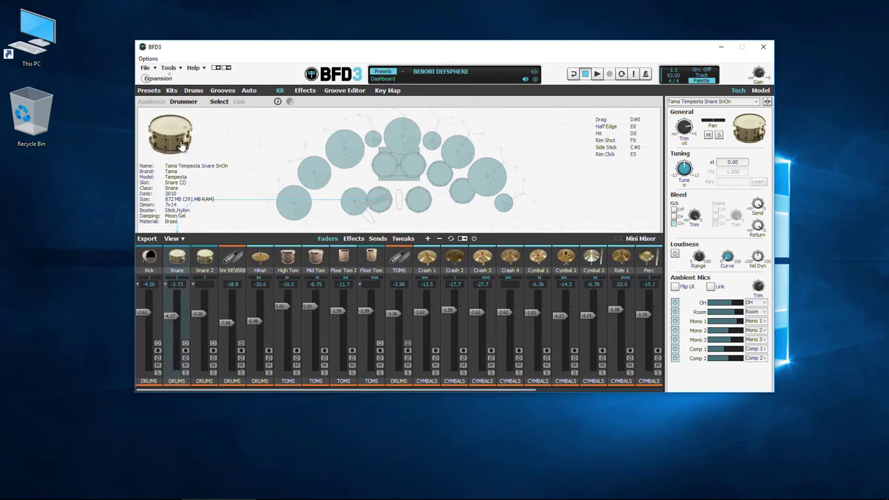
{"action": "left_click", "coordinate": [148, 91]}
{"action": "scroll", "coordinate": [172, 311], "scroll_direction": "down", "scroll_amount": 8}
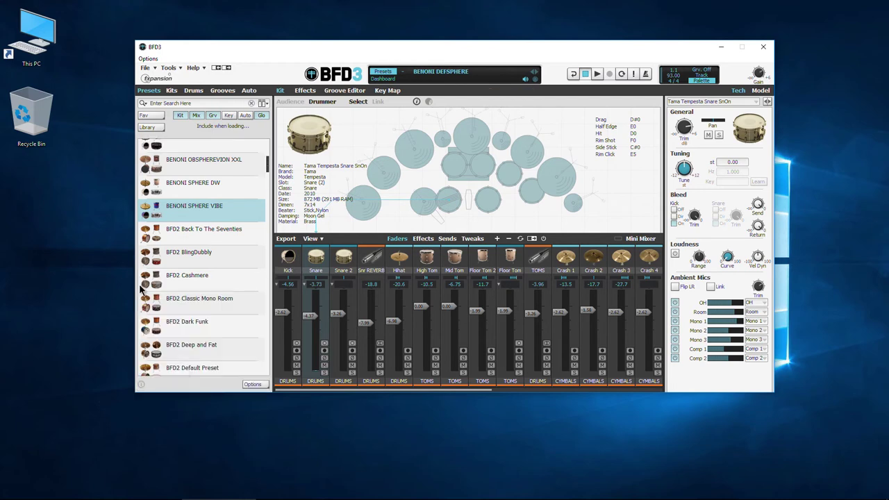
{"action": "scroll", "coordinate": [182, 207], "scroll_direction": "up", "scroll_amount": 4}
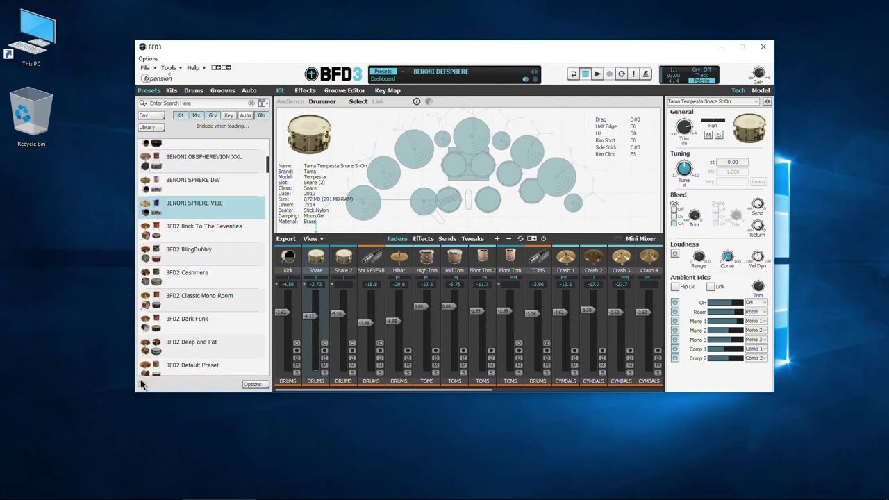
Show BENONI SPHERE VIBE's details, enable kit-piece info, and inspect the China and A Rock Ride.
{"action": "left_click", "coordinate": [141, 384]}
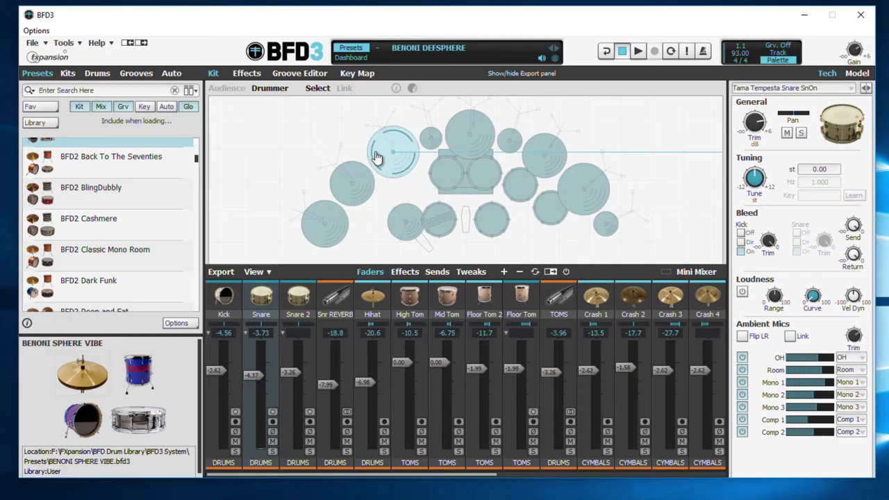
{"action": "left_click", "coordinate": [416, 102]}
{"action": "left_click", "coordinate": [356, 190]}
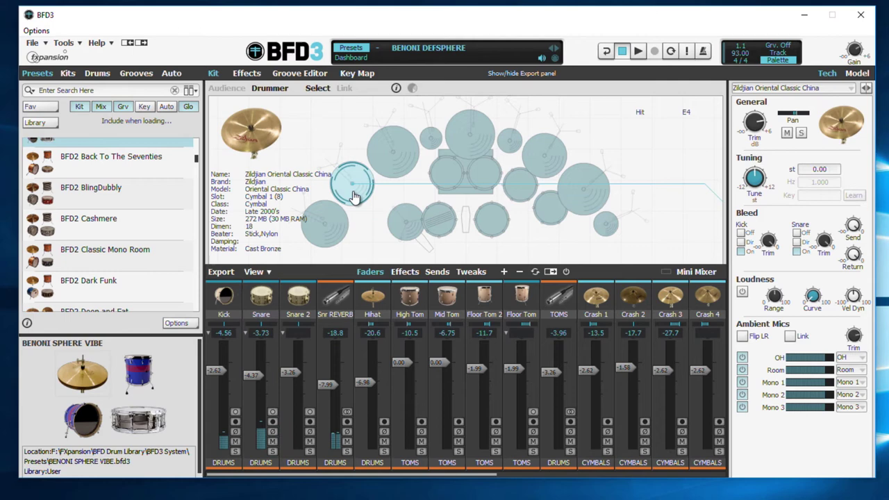
{"action": "left_click", "coordinate": [387, 167]}
Inspect the A Medium Thin Crash and kick drum, then bring up the drum browser.
{"action": "left_click", "coordinate": [470, 136]}
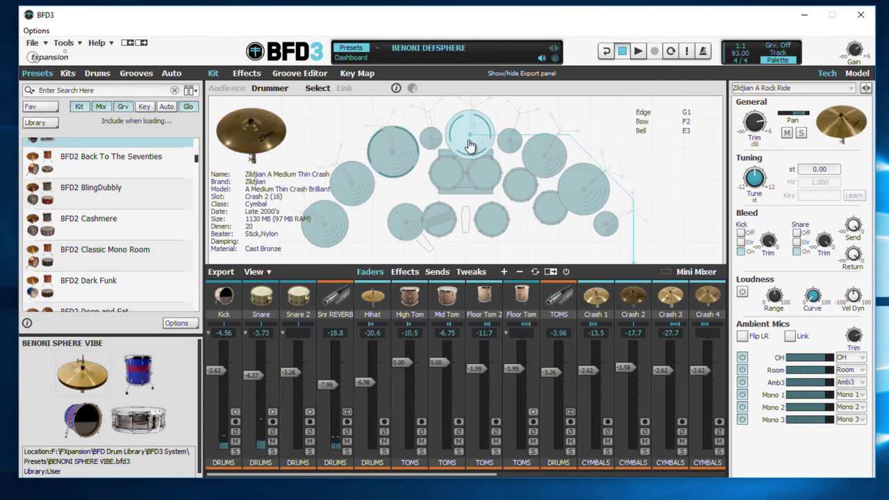
{"action": "left_click", "coordinate": [465, 221]}
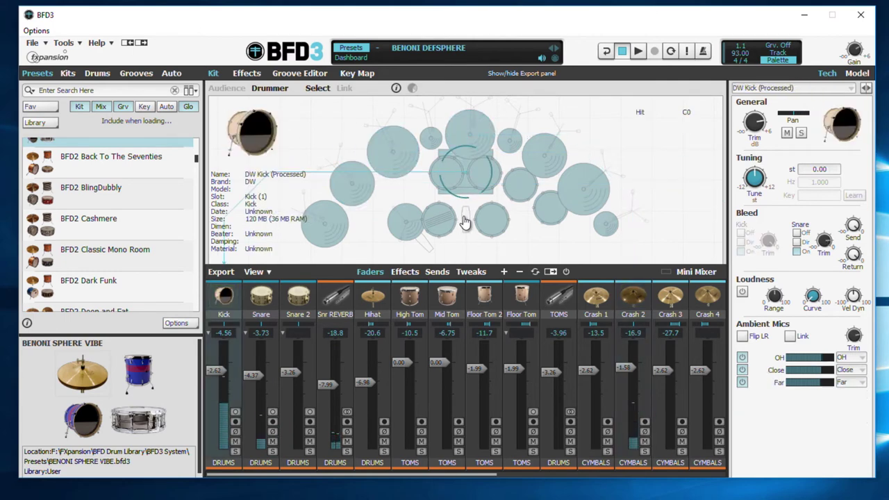
{"action": "left_click", "coordinate": [97, 73]}
Show the hi-hat's details, select the snare and Oriental Classic China, then display the memory pie chart.
{"action": "left_click", "coordinate": [402, 219]}
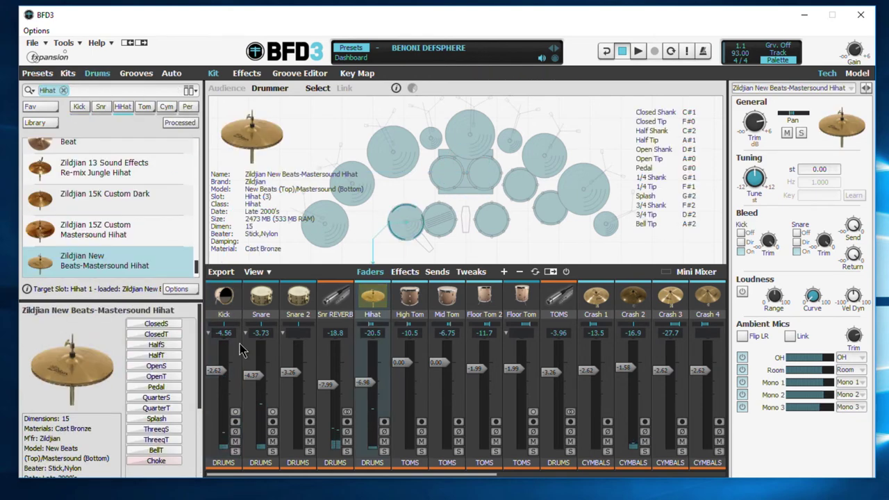
{"action": "scroll", "coordinate": [59, 392], "scroll_direction": "down", "scroll_amount": 4}
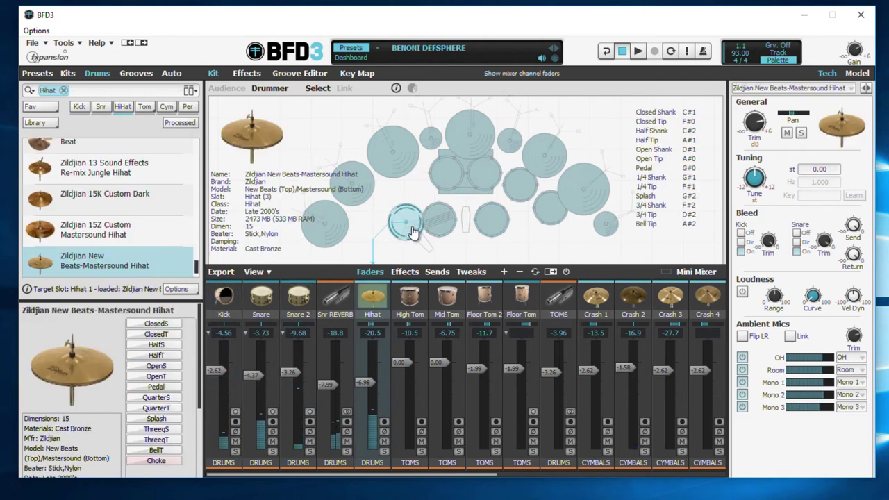
{"action": "left_click", "coordinate": [435, 228]}
{"action": "left_click", "coordinate": [356, 184]}
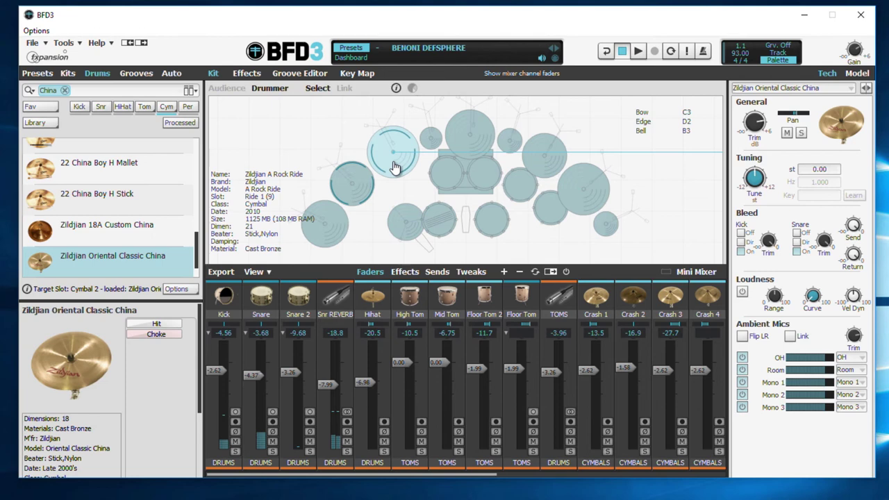
{"action": "left_click", "coordinate": [411, 88]}
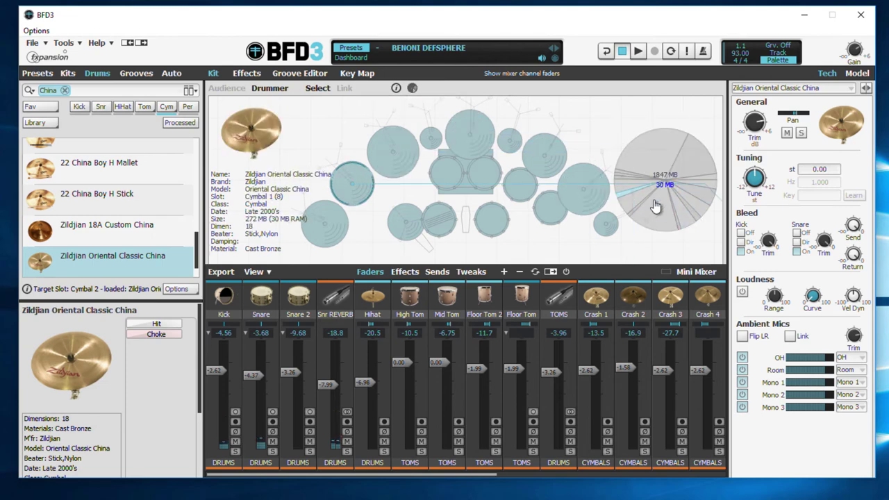
Check the memory shares of the A Sweet Ride, two crashes, kick and snare.
{"action": "left_click", "coordinate": [579, 189]}
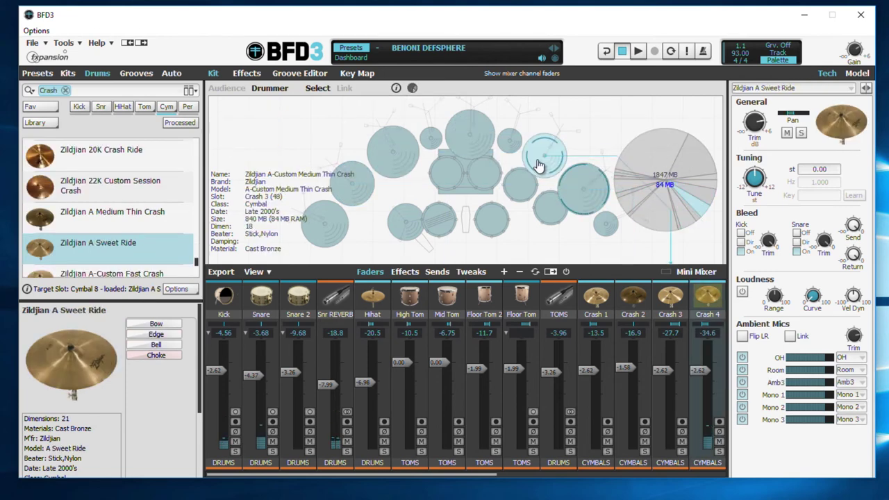
{"action": "left_click", "coordinate": [547, 154]}
{"action": "left_click", "coordinate": [470, 146]}
{"action": "left_click", "coordinate": [460, 224]}
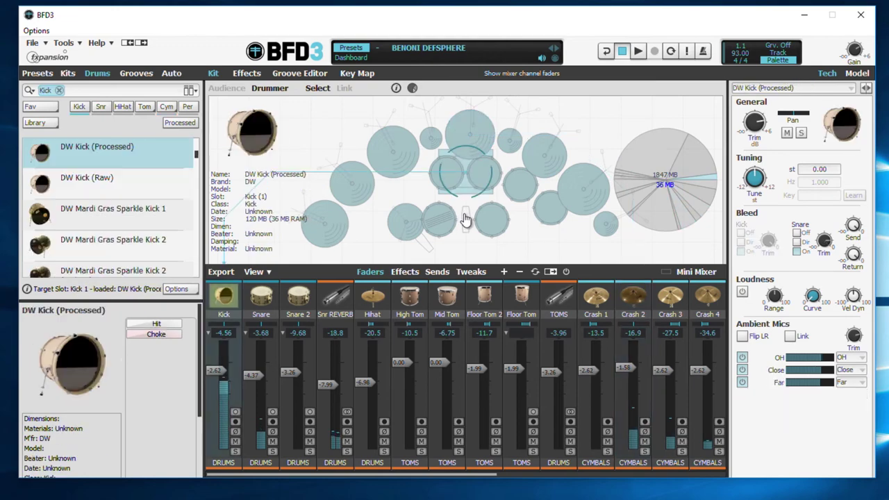
{"action": "left_click", "coordinate": [442, 218]}
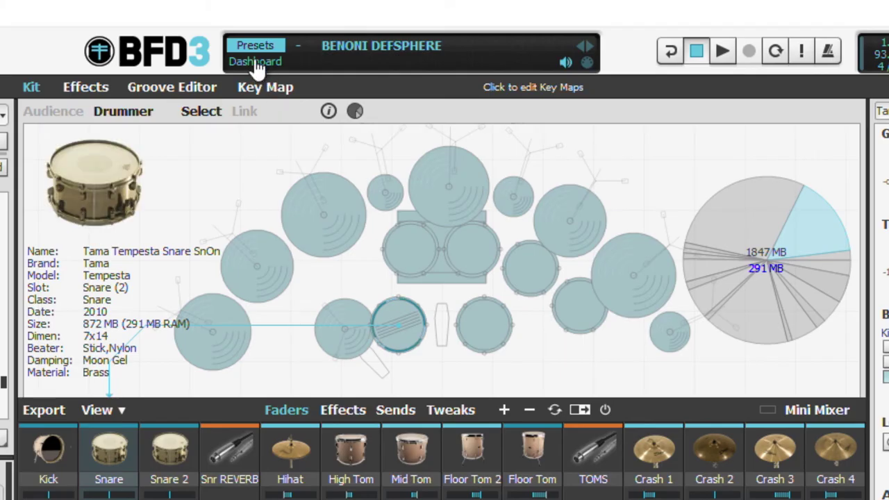
Show the Dashboard memory readout, then select the top crash, kick, left rack tom and both snares.
{"action": "left_click", "coordinate": [256, 63]}
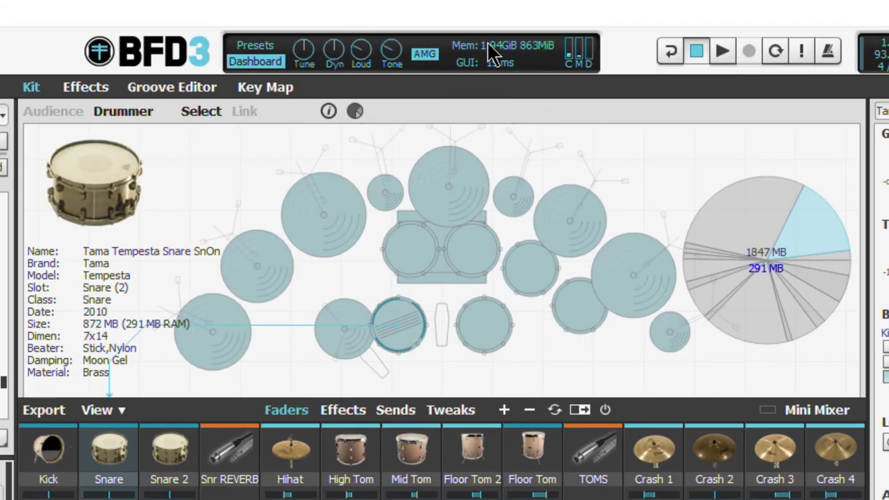
{"action": "left_click", "coordinate": [431, 201]}
{"action": "left_click", "coordinate": [466, 282]}
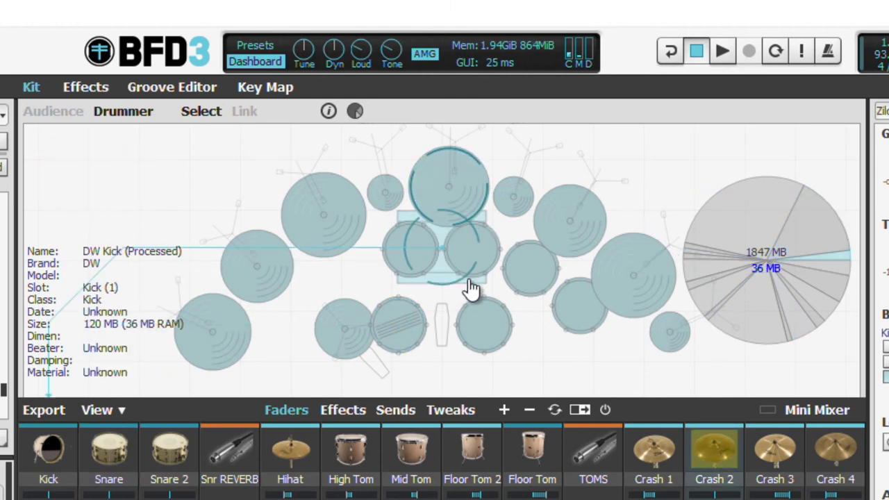
{"action": "left_click", "coordinate": [414, 264]}
{"action": "left_click", "coordinate": [398, 330]}
{"action": "left_click", "coordinate": [494, 333]}
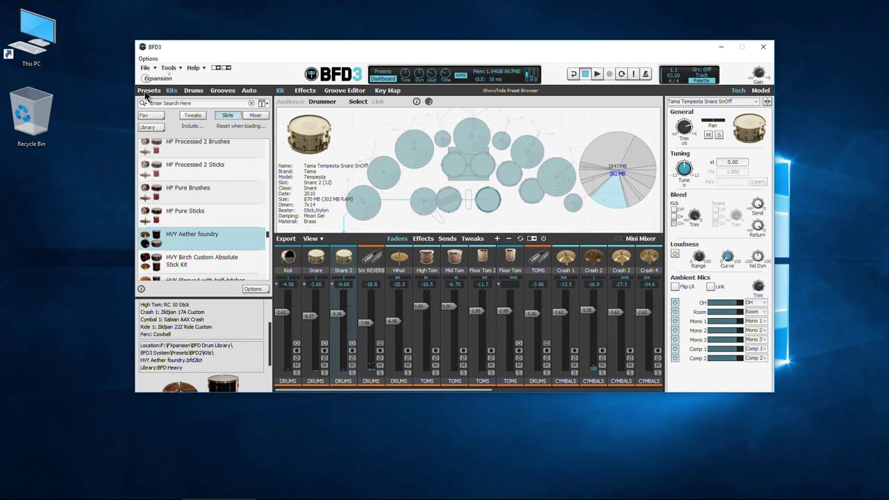
Return to the Presets browser previewing BENONI SPHERE VIBE and show Snare 2's articulation info in the kit view.
{"action": "left_click", "coordinate": [146, 92]}
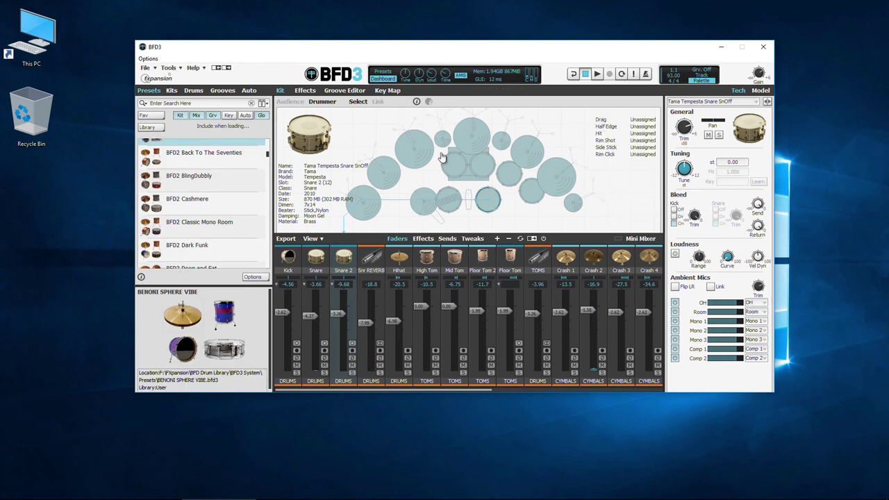
{"action": "left_click", "coordinate": [416, 102]}
{"action": "left_click", "coordinate": [389, 91]}
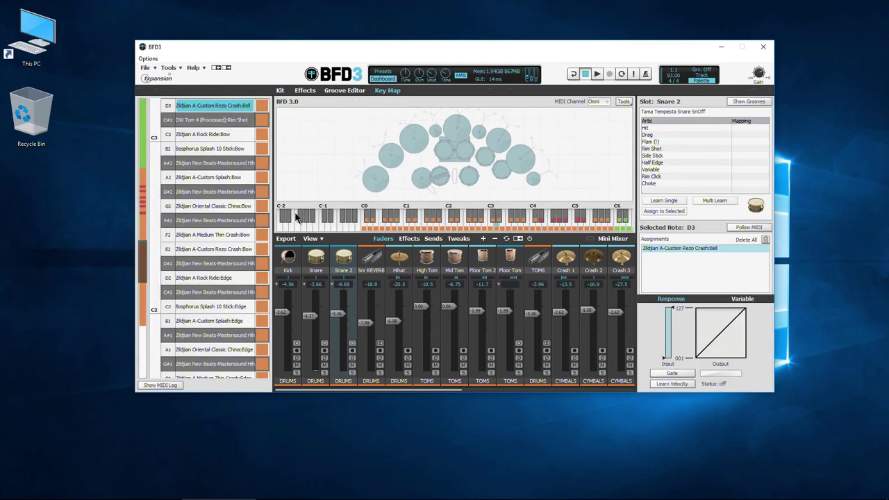
{"action": "left_click", "coordinate": [159, 386]}
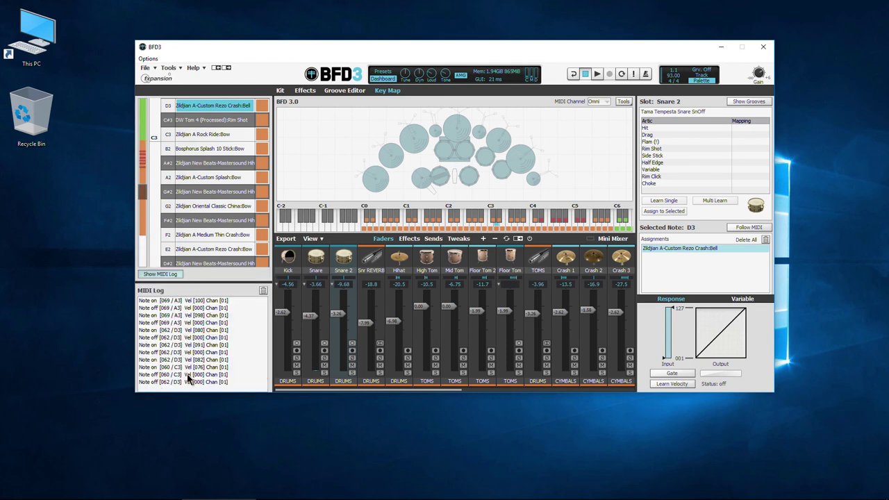
{"action": "left_click", "coordinate": [160, 274]}
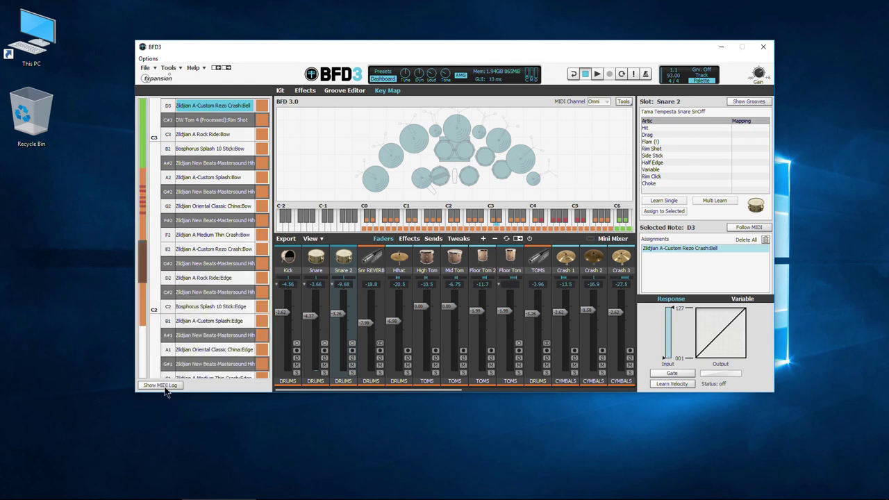
{"action": "left_click", "coordinate": [160, 385]}
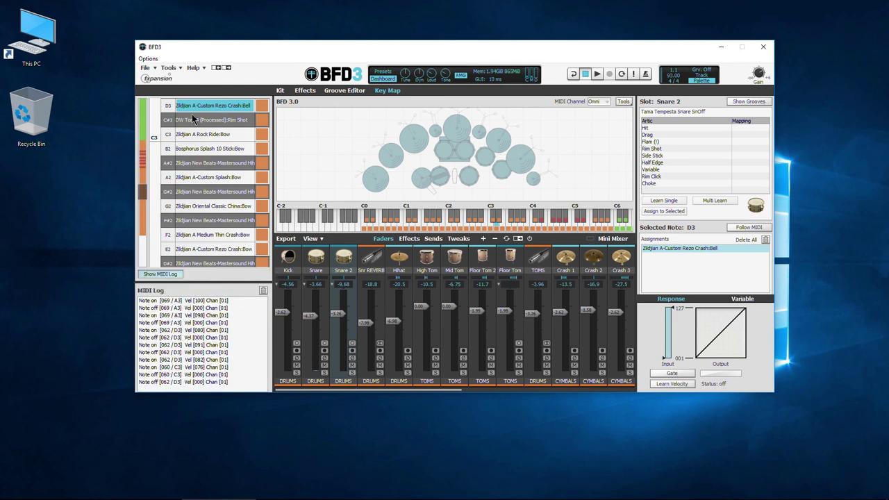
{"action": "left_click", "coordinate": [280, 93]}
{"action": "left_click", "coordinate": [142, 277]}
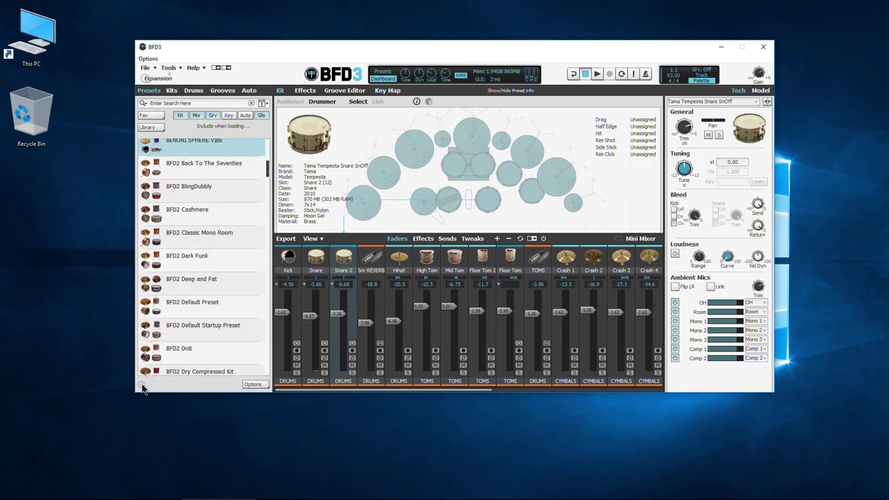
{"action": "left_click", "coordinate": [142, 385]}
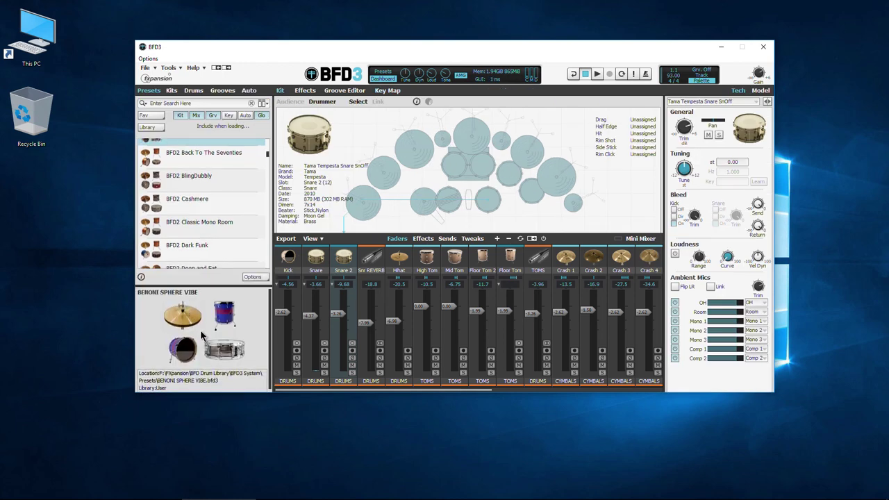